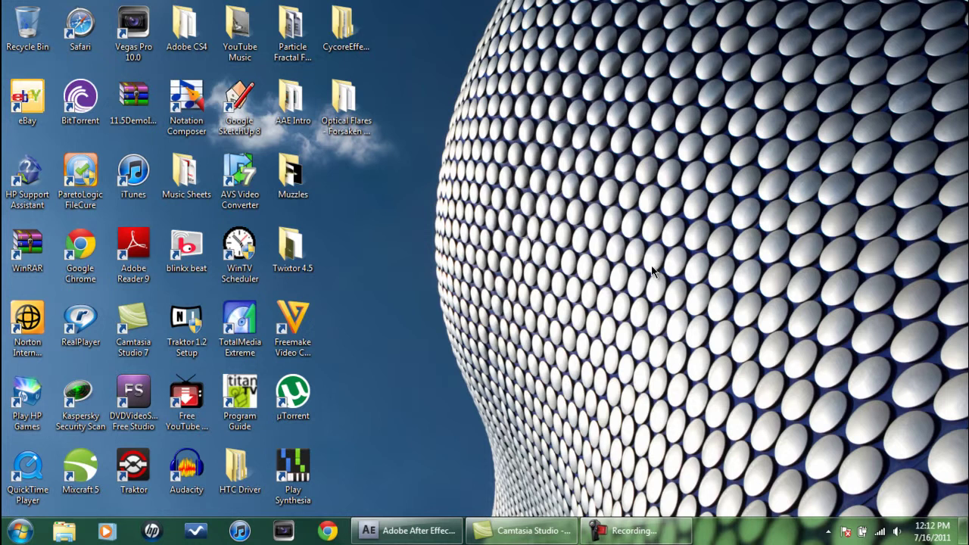
Restore the After Effects project window and show the File menu's Import options.
left_click(413, 530)
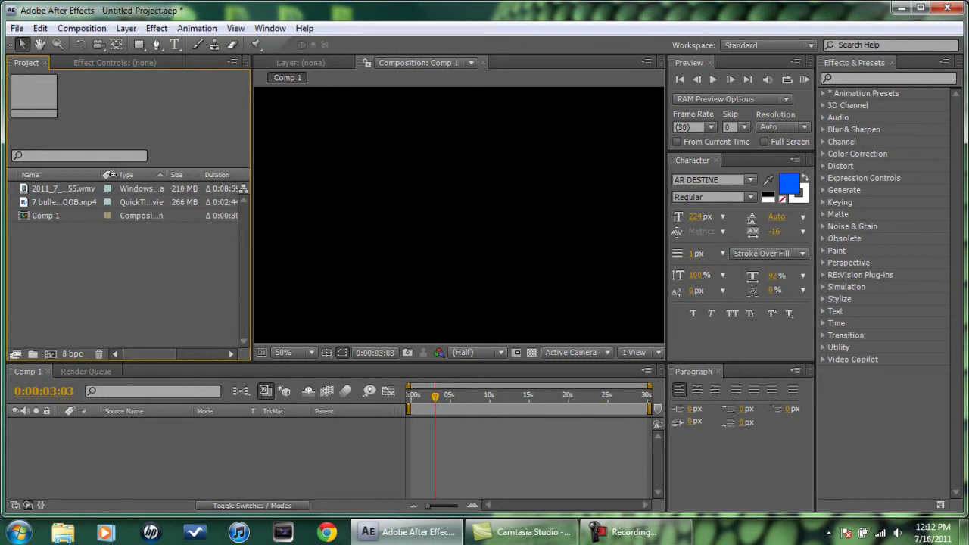
left_click(17, 29)
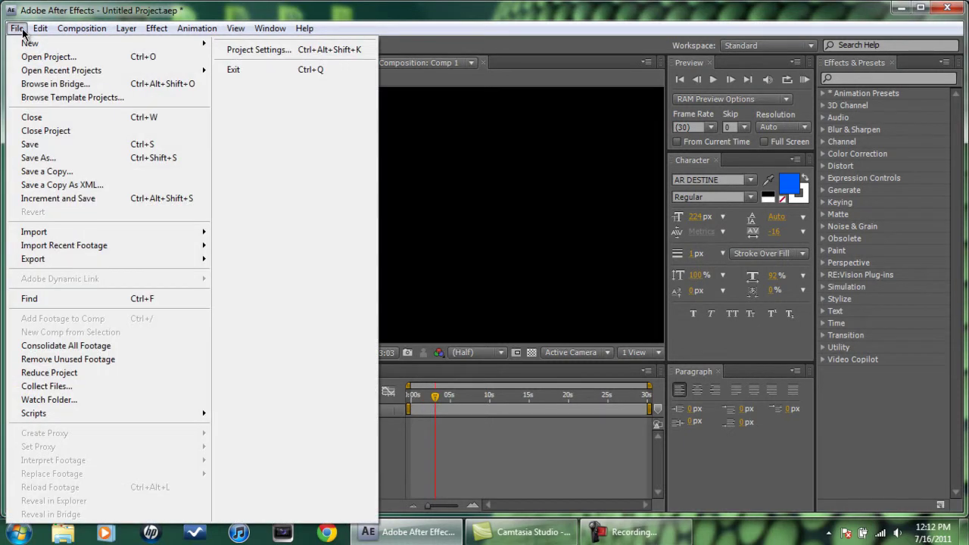
mouse_move(201, 233)
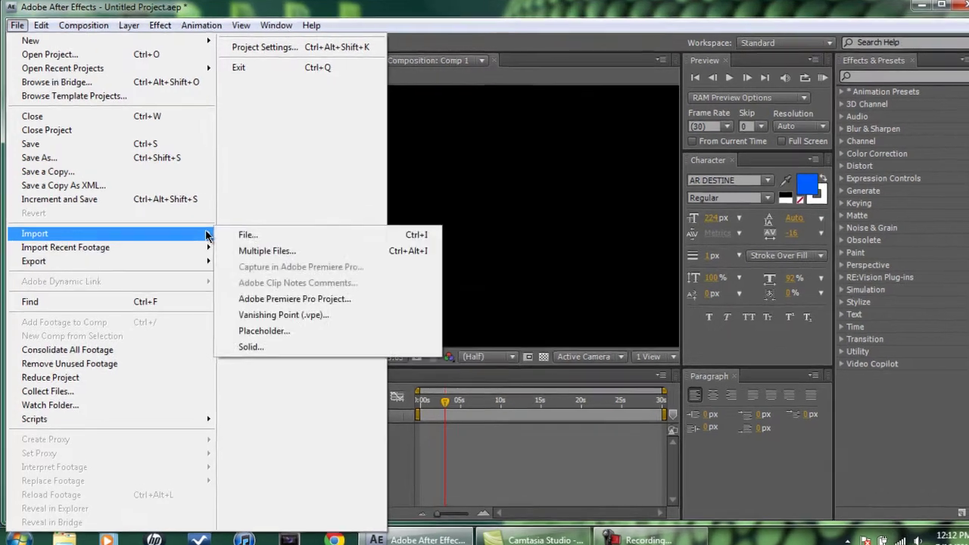
left_click(243, 234)
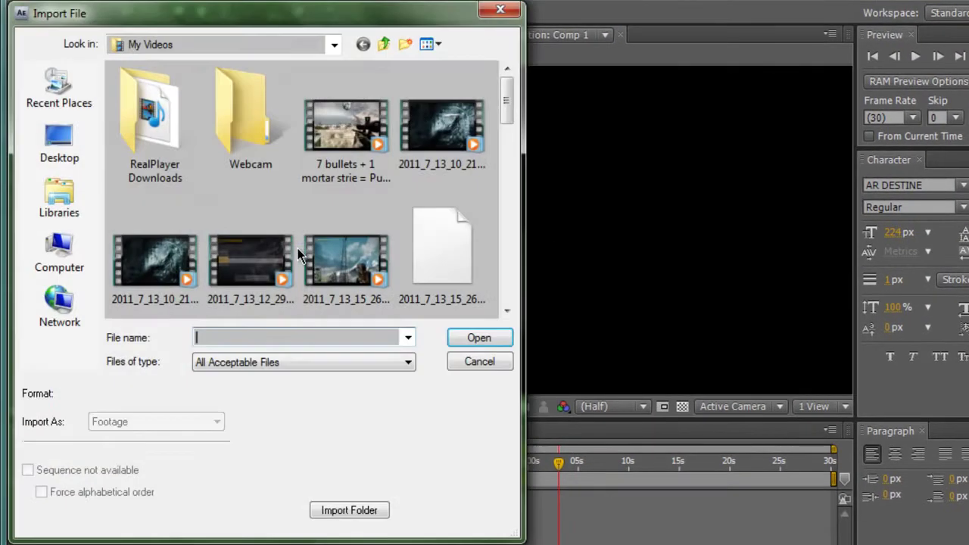
double_click(424, 143)
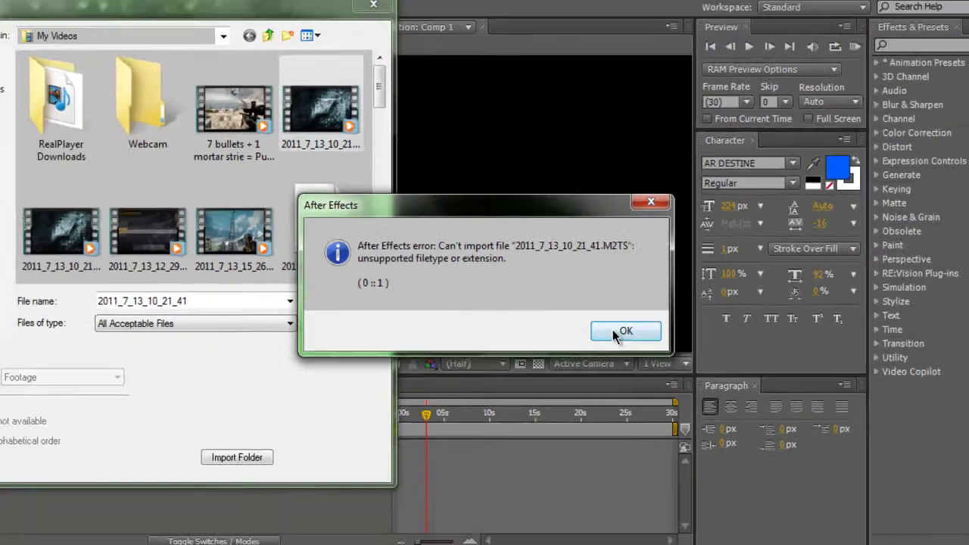
left_click(725, 382)
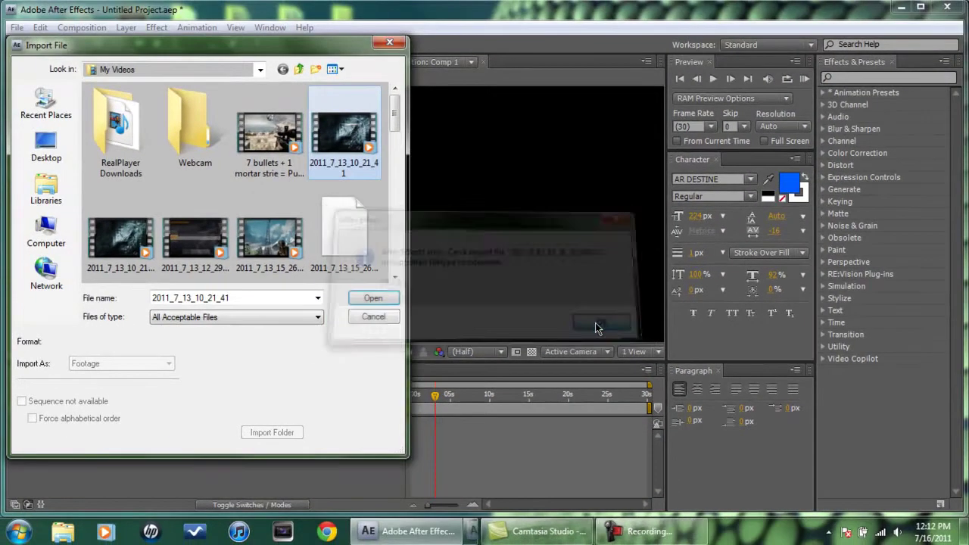
left_click(389, 44)
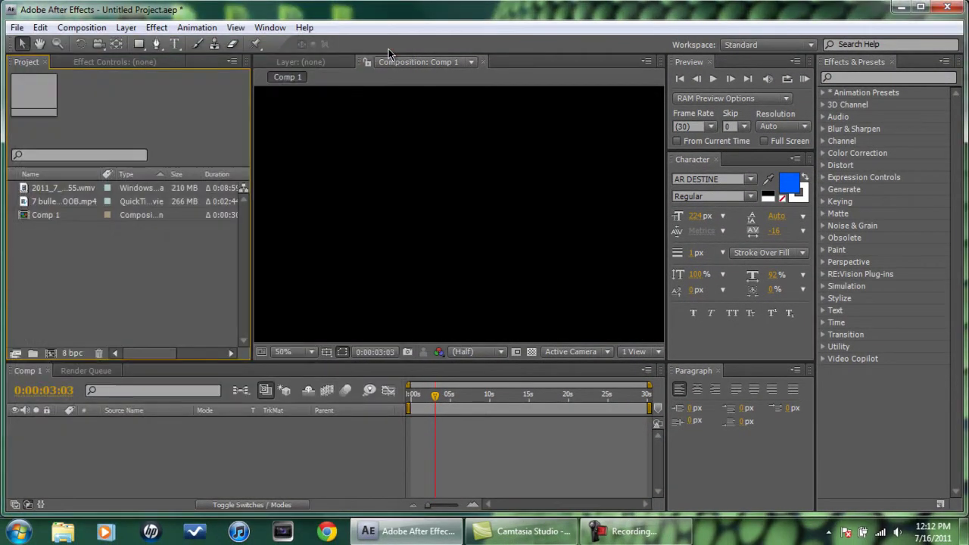
Minimize After Effects and launch Freemake Video Converter from its desktop shortcut.
left_click(424, 530)
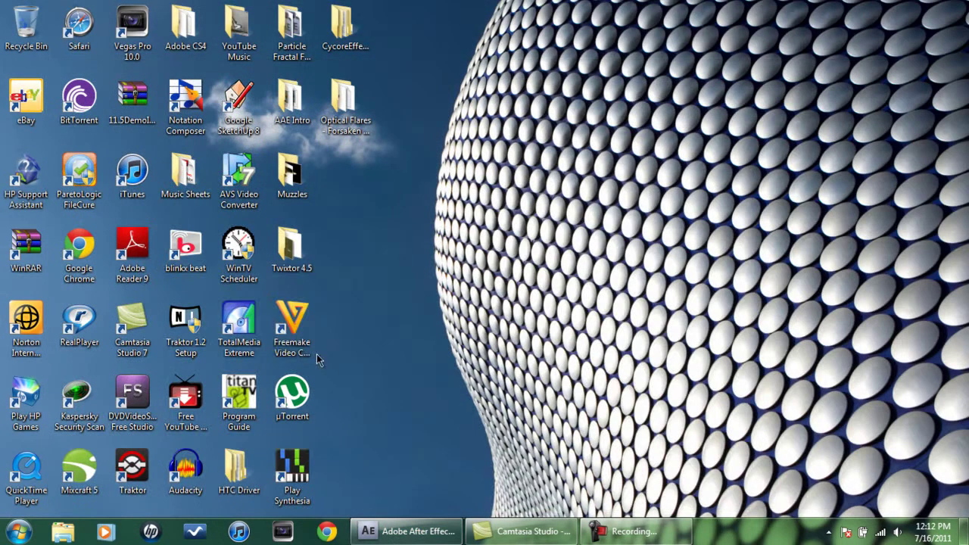
left_click(311, 318)
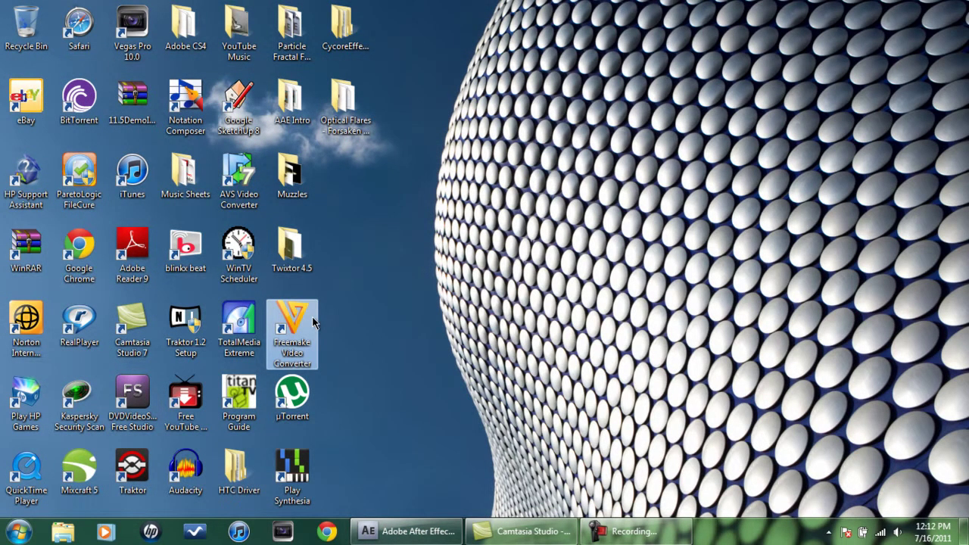
double_click(313, 317)
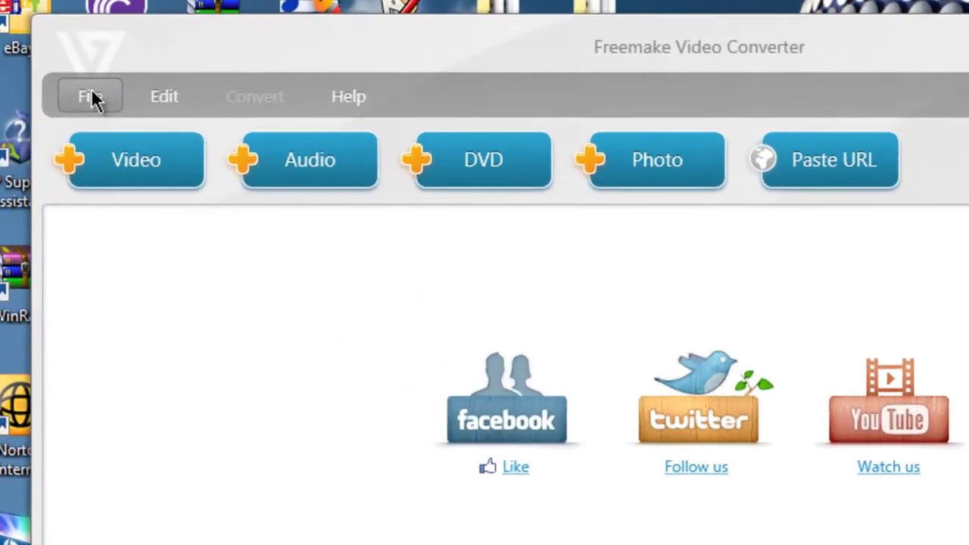
left_click(66, 148)
Add the 2011_7_13_15_26_10 capture from the Videos library to the conversion list.
left_click(127, 133)
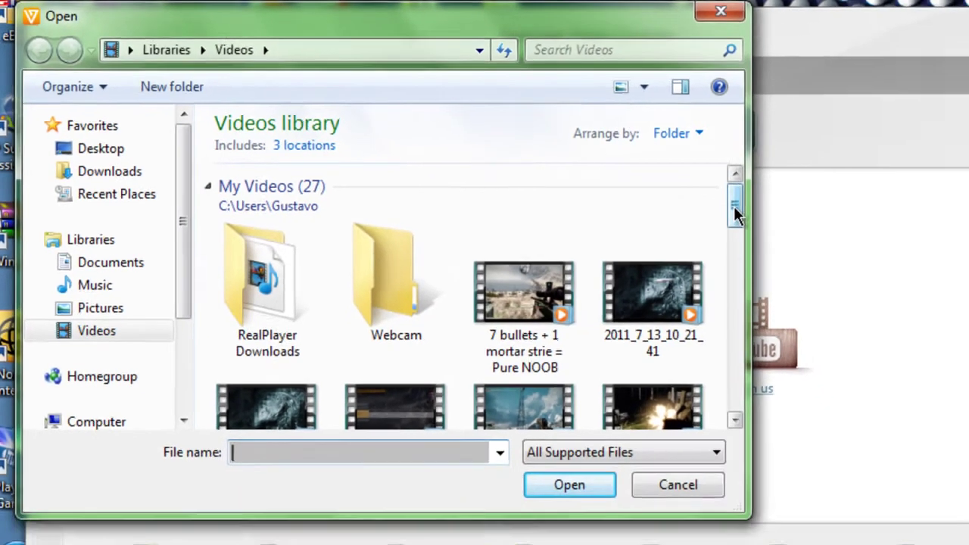
left_click_drag(736, 214, 737, 233)
left_click(618, 314)
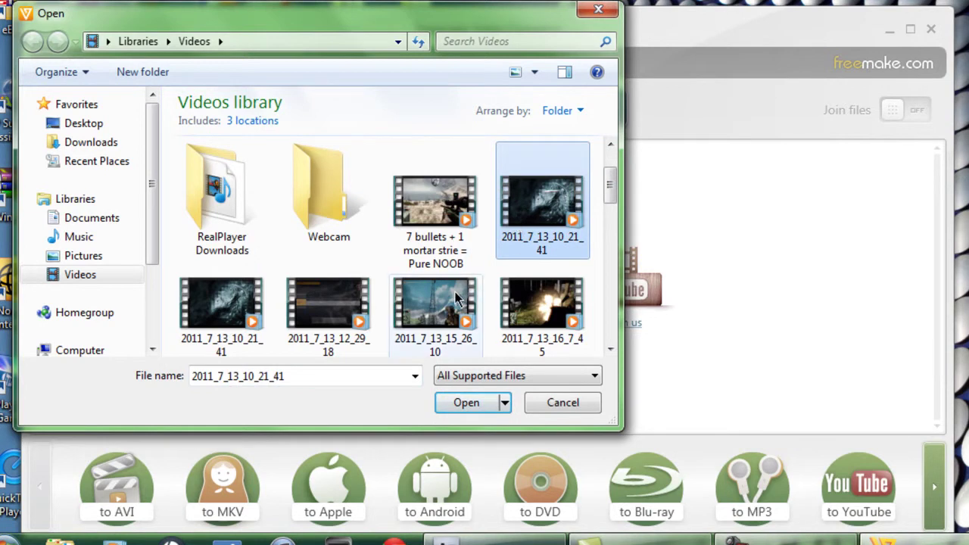
left_click(457, 298)
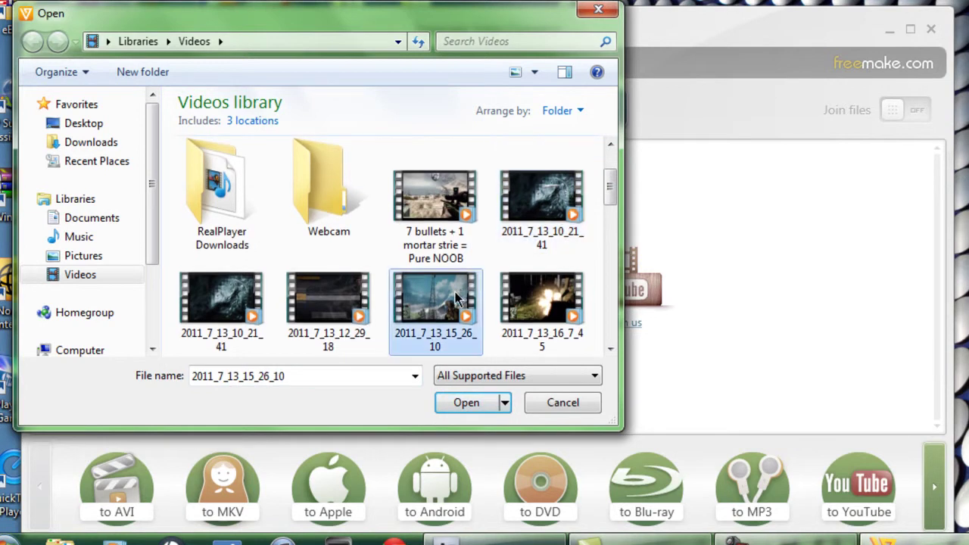
left_click(468, 403)
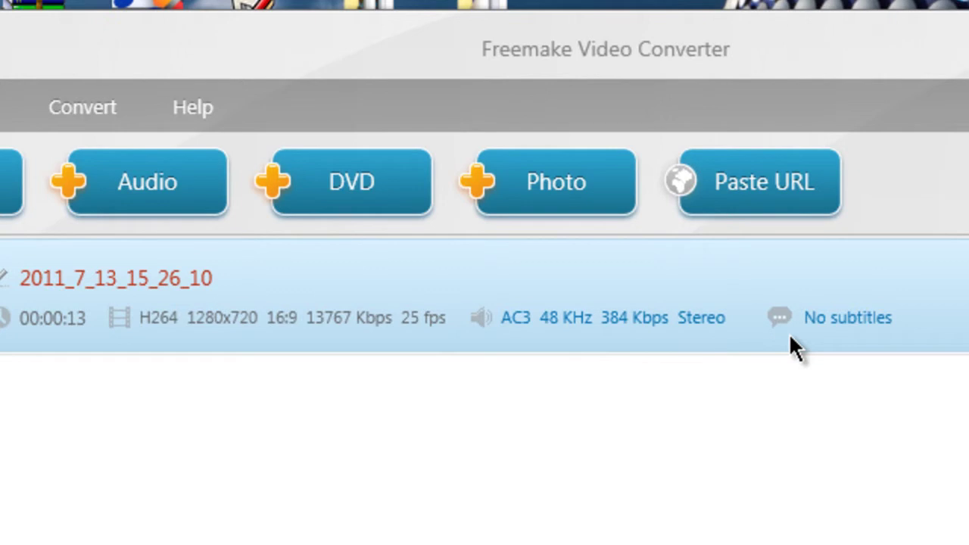
Open the clip's MP4 output settings, keeping the TV Quality preset saving to My Videos.
left_click(99, 118)
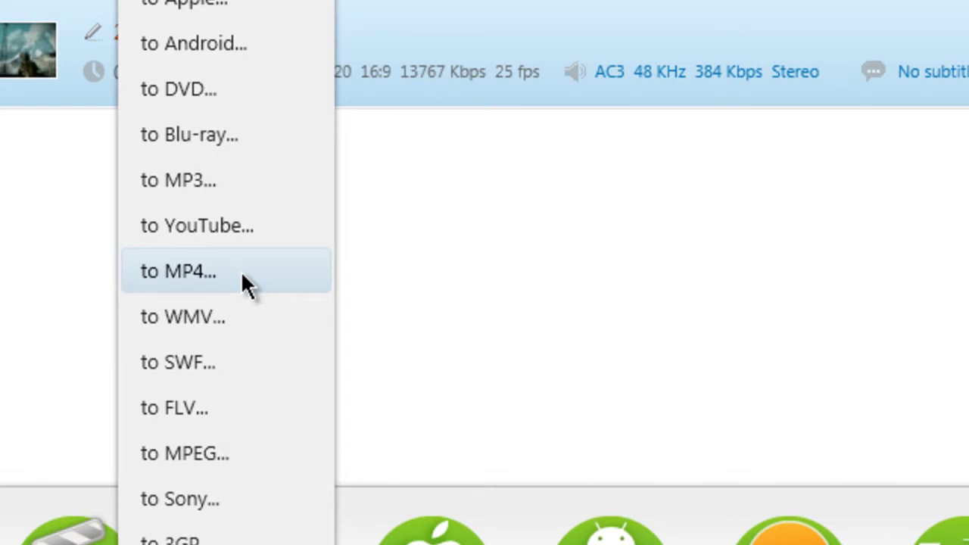
left_click(241, 270)
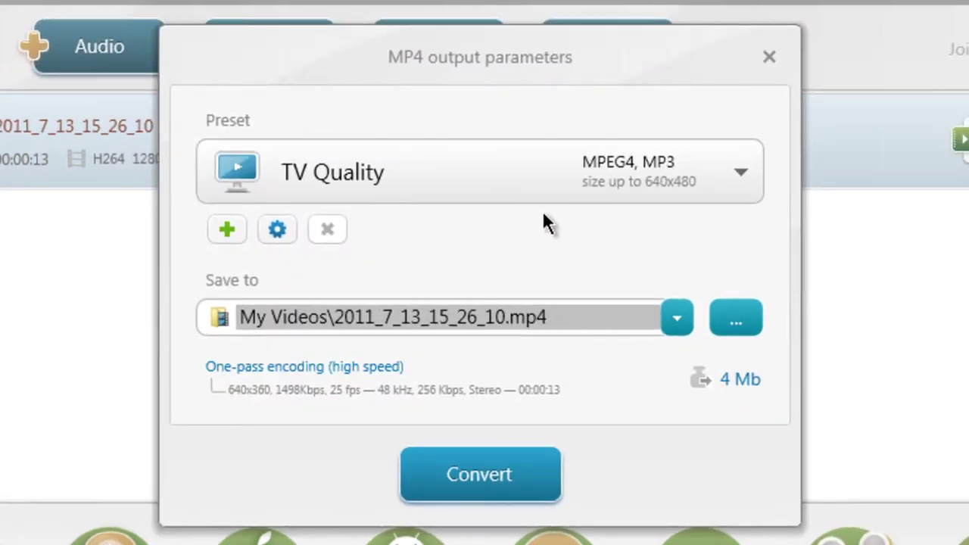
left_click(654, 182)
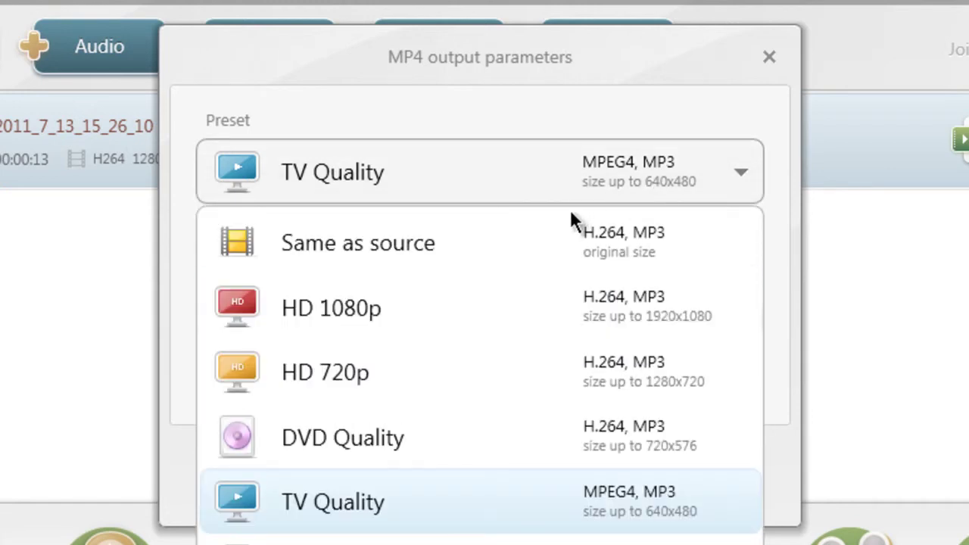
left_click(621, 182)
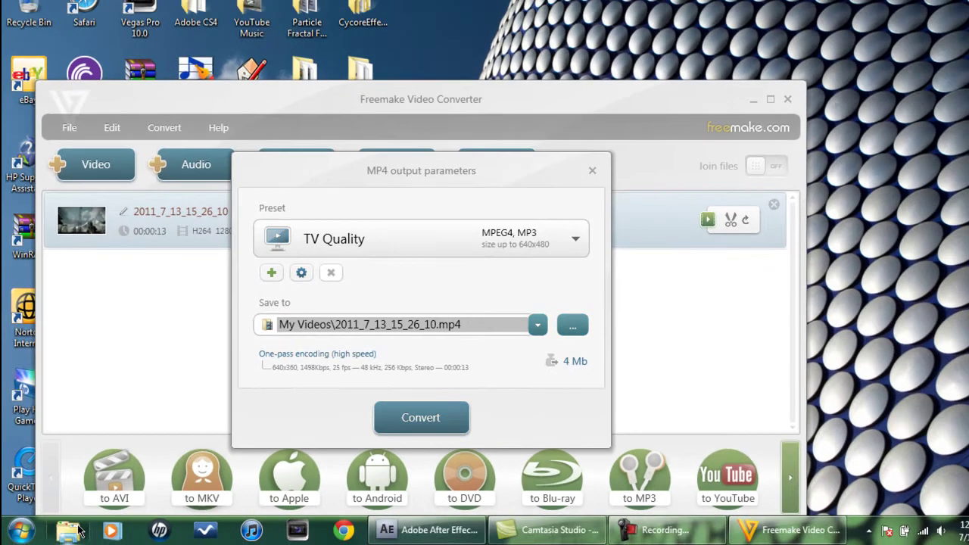
Open the Videos library in Windows Explorer.
left_click(70, 530)
left_click(134, 447)
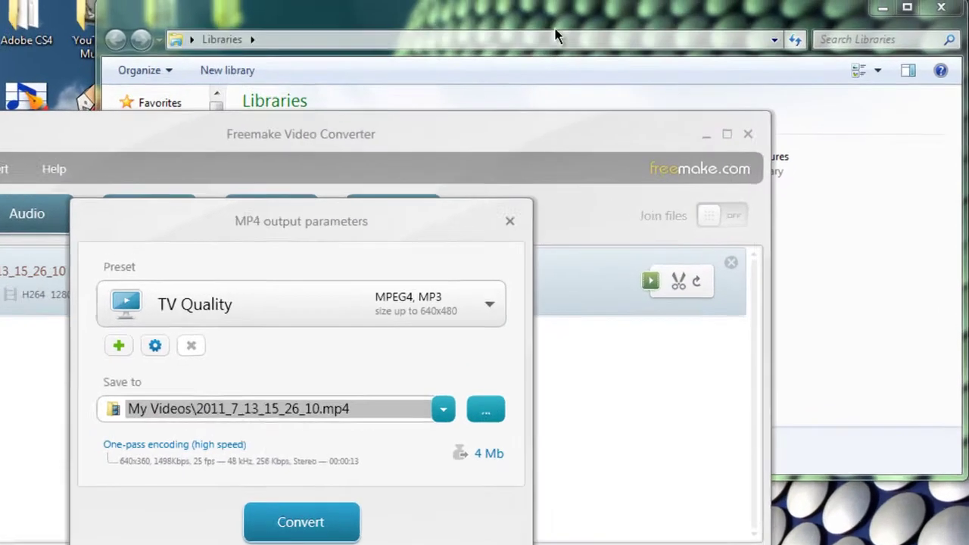
left_click(630, 17)
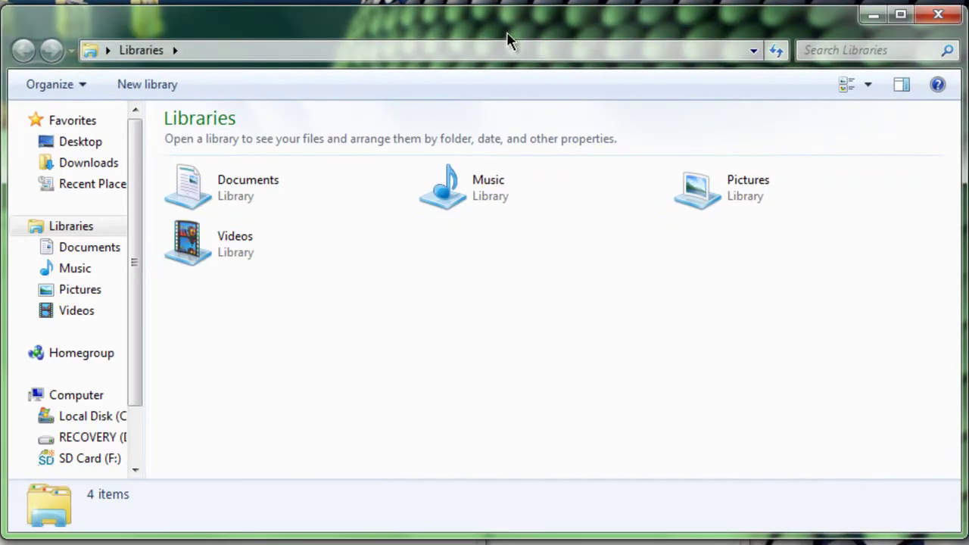
double_click(225, 253)
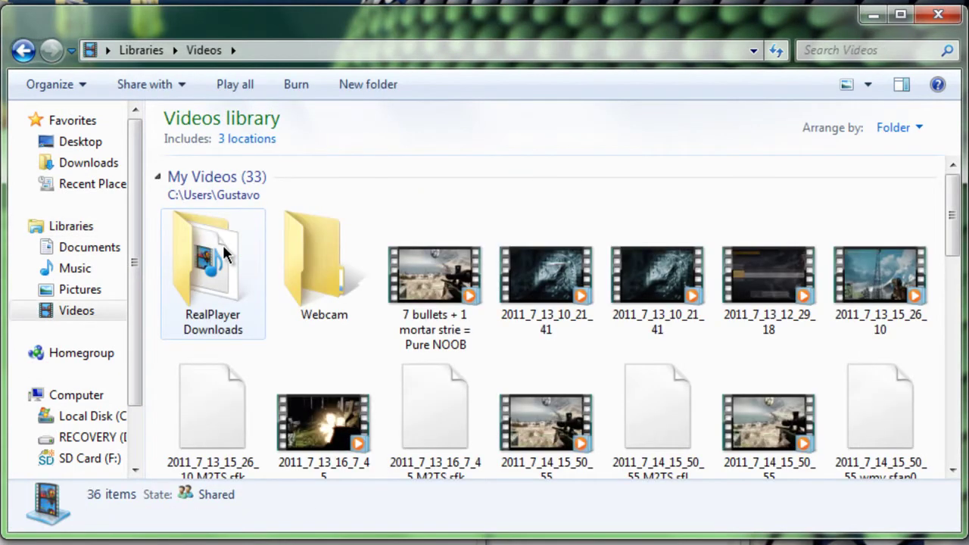
Compare details of the 2011_7_14_15_50_55 AVCHD original (901 MB) and its WMV (210 MB).
left_click(452, 294)
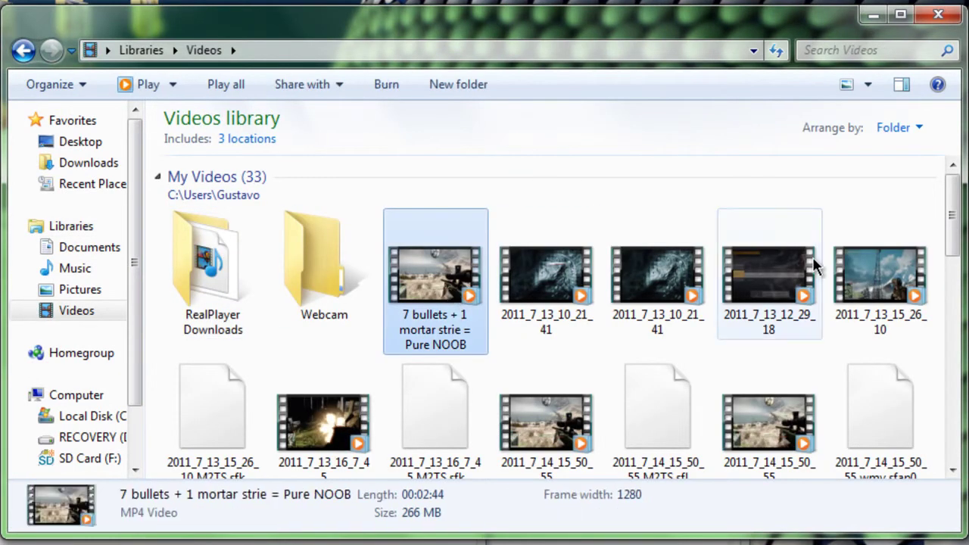
left_click_drag(955, 237, 963, 290)
left_click(776, 252)
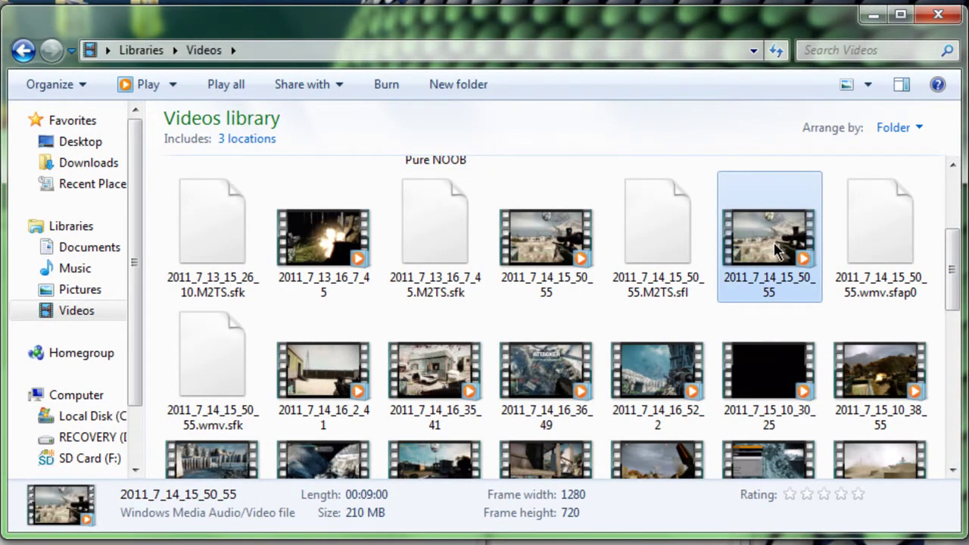
left_click(553, 235)
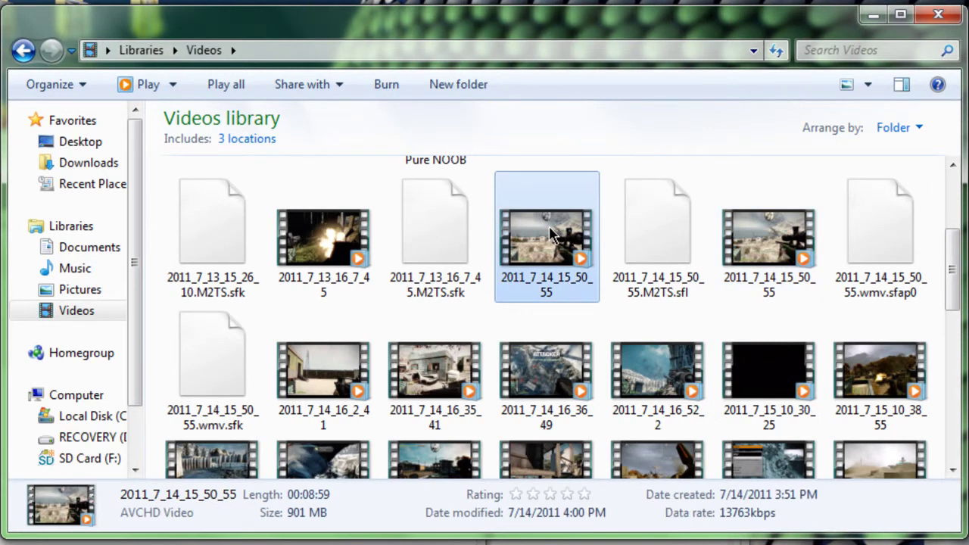
left_click(793, 274)
left_click(540, 240)
left_click(721, 242)
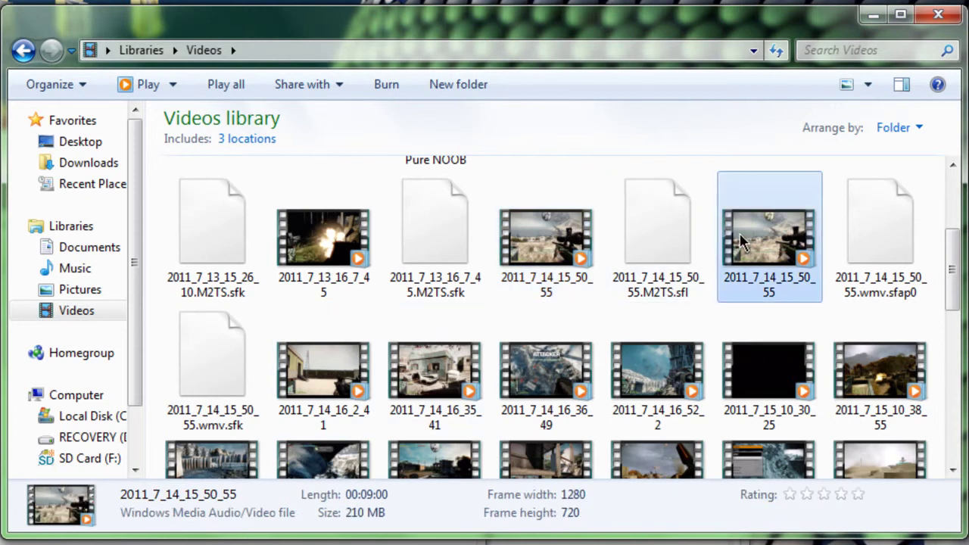
Compare the 901 MB AVCHD and 210 MB WMV file sizes, then close Freemake's MP4 settings.
left_click(528, 261)
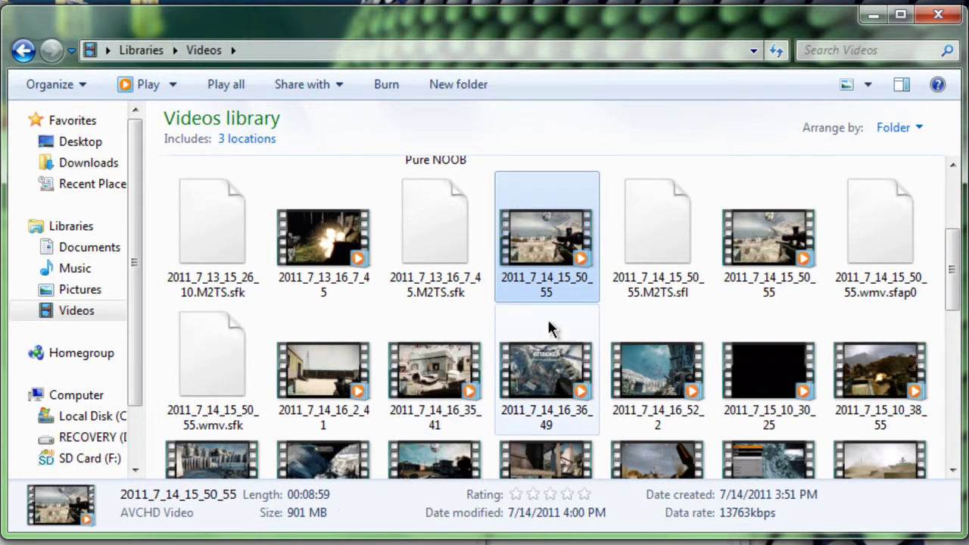
left_click(748, 238)
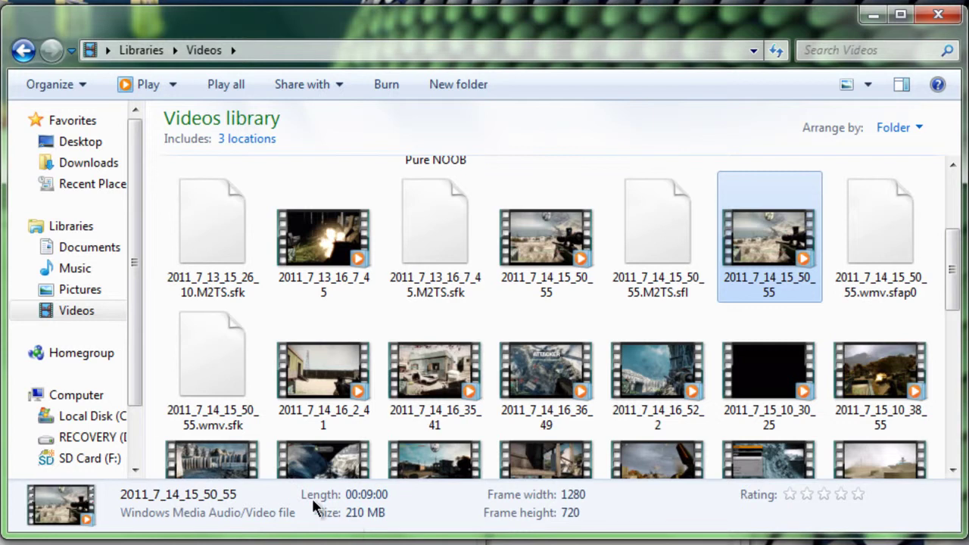
left_click(524, 272)
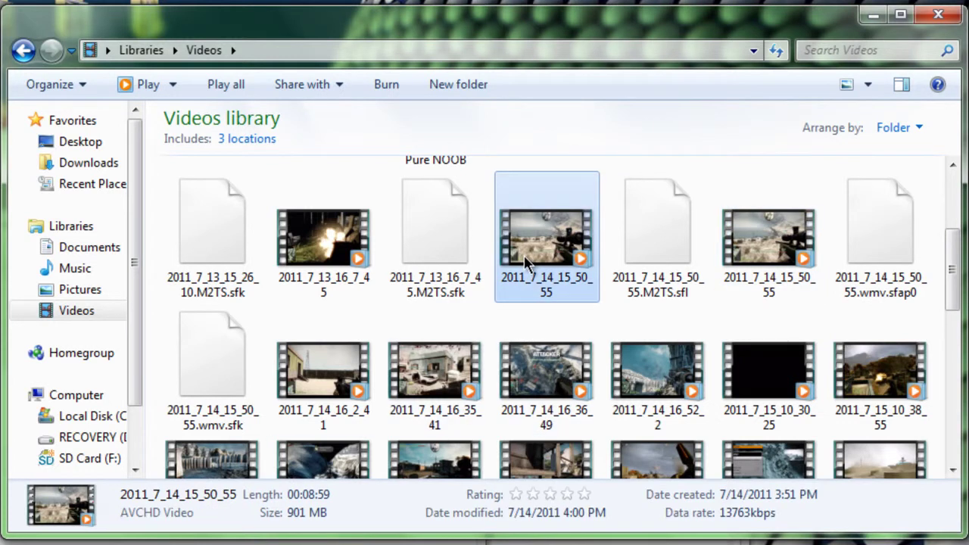
left_click(745, 241)
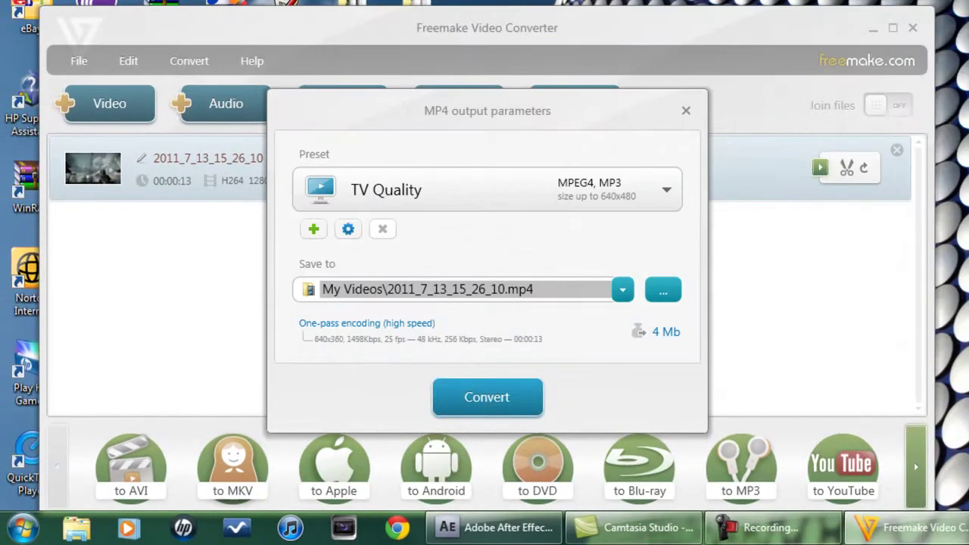
left_click(686, 112)
Set the clip's output to WMV with the HD 720p preset at 1280x720.
left_click(191, 62)
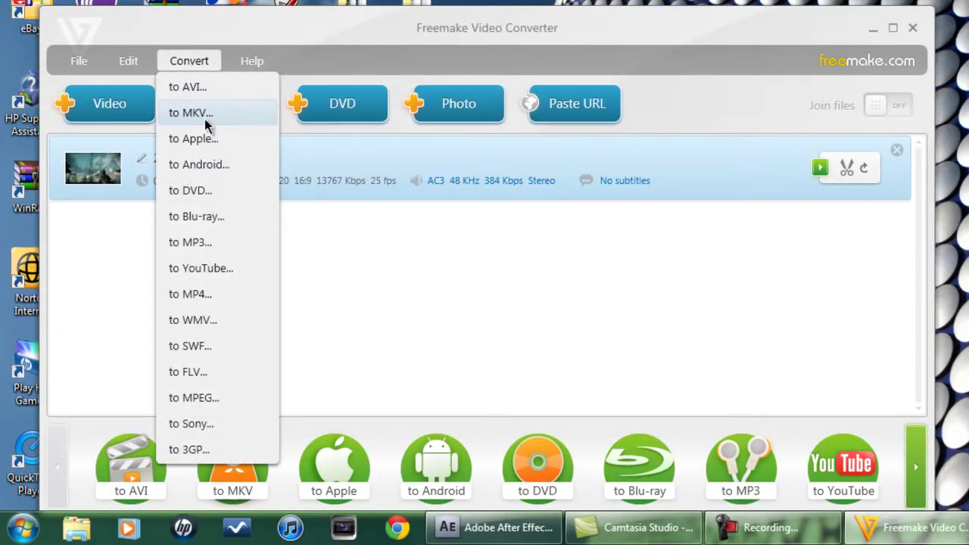
left_click(230, 322)
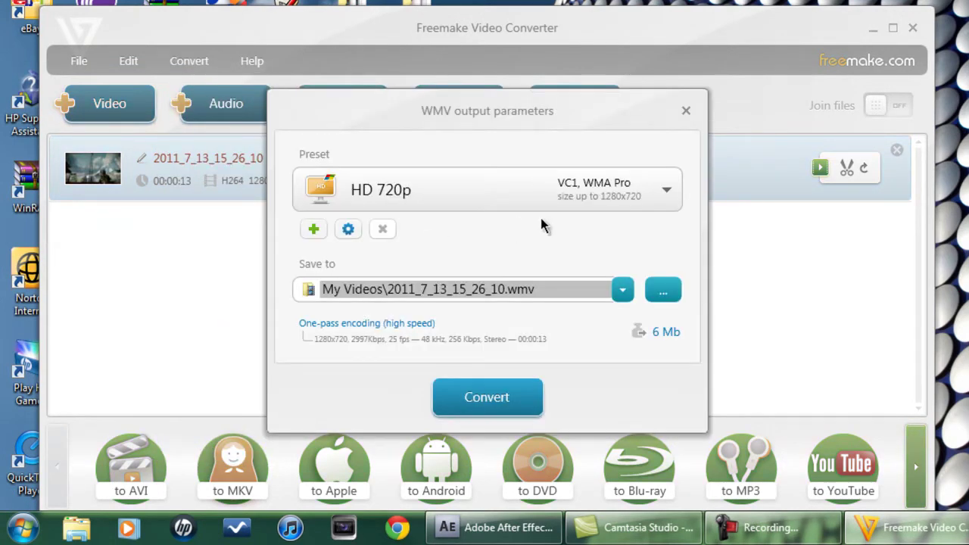
left_click(580, 212)
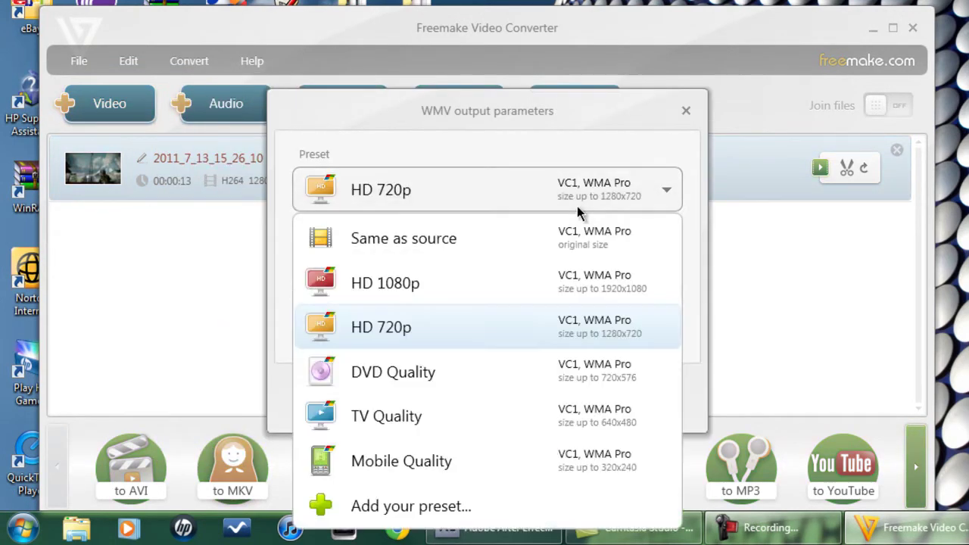
left_click(647, 330)
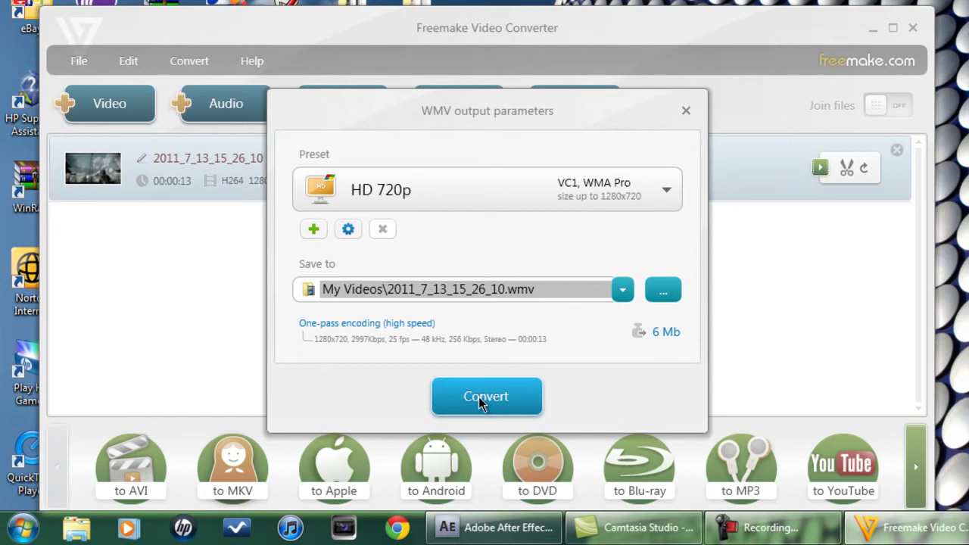
Name the output file '2nd copy', convert the clip to WMV, and dismiss the completion notice.
left_click(552, 288)
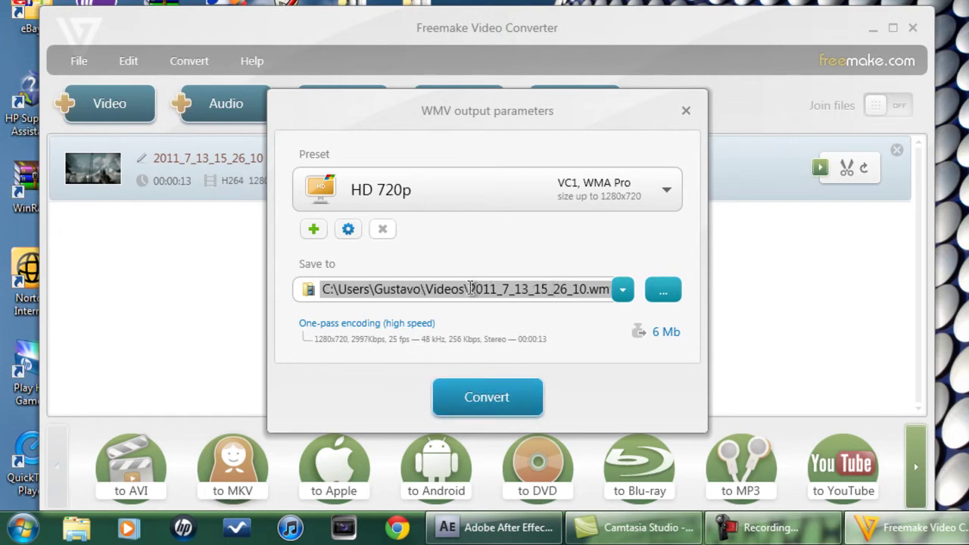
left_click_drag(472, 288, 639, 290)
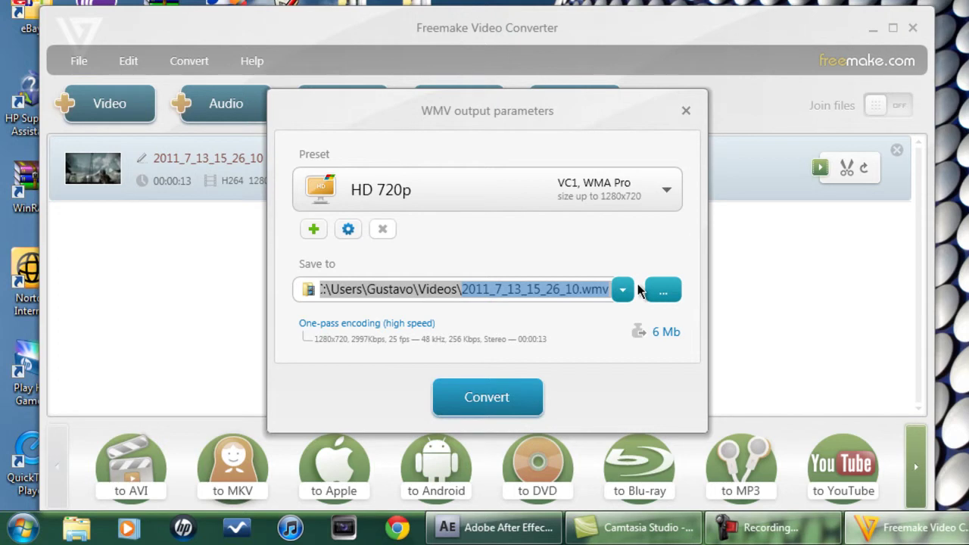
type("2")
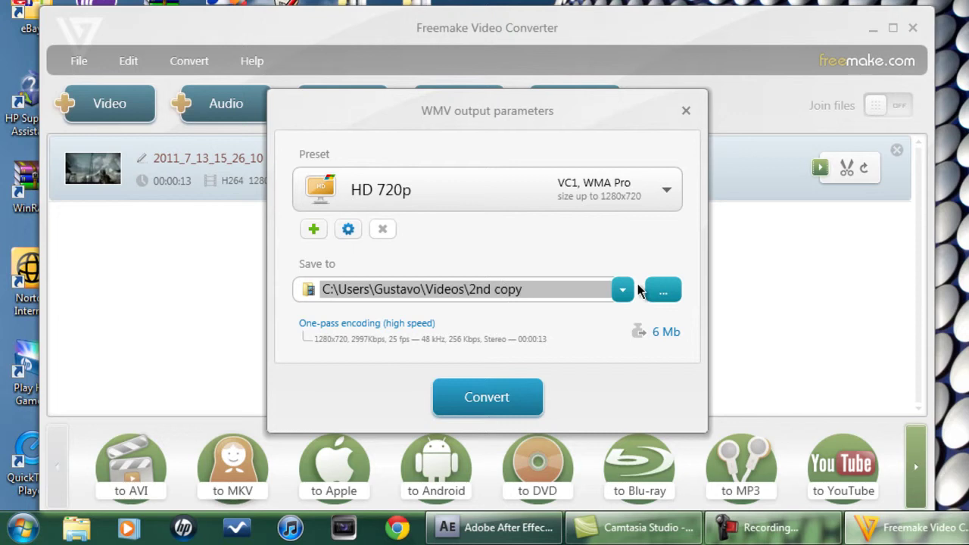
left_click(506, 409)
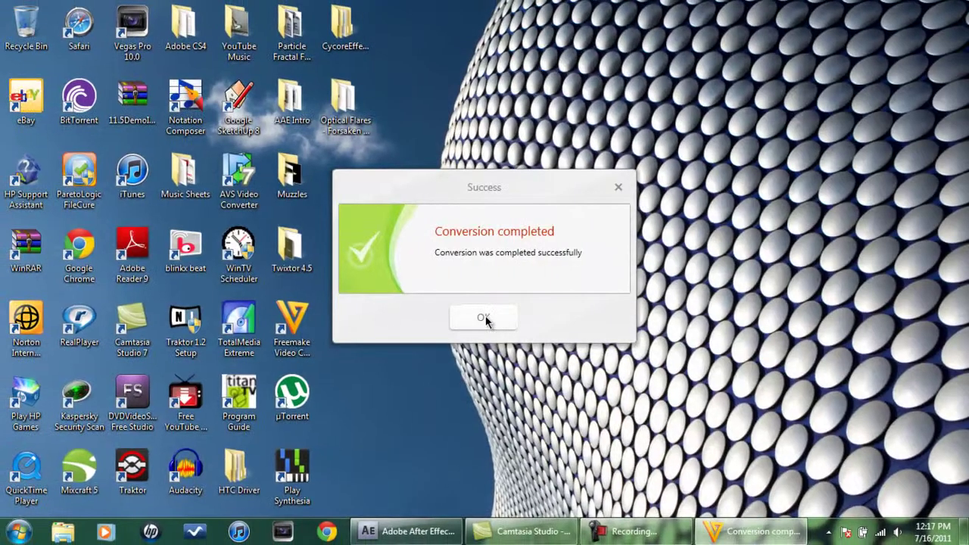
left_click(485, 321)
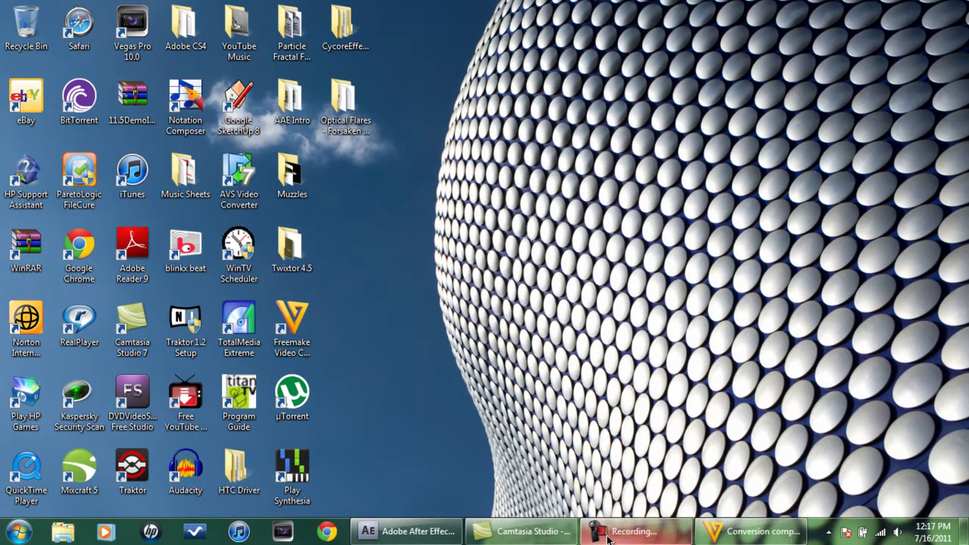
Delete the .wmv and .mp4 footage items from the After Effects project, keeping Comp 1.
left_click(437, 529)
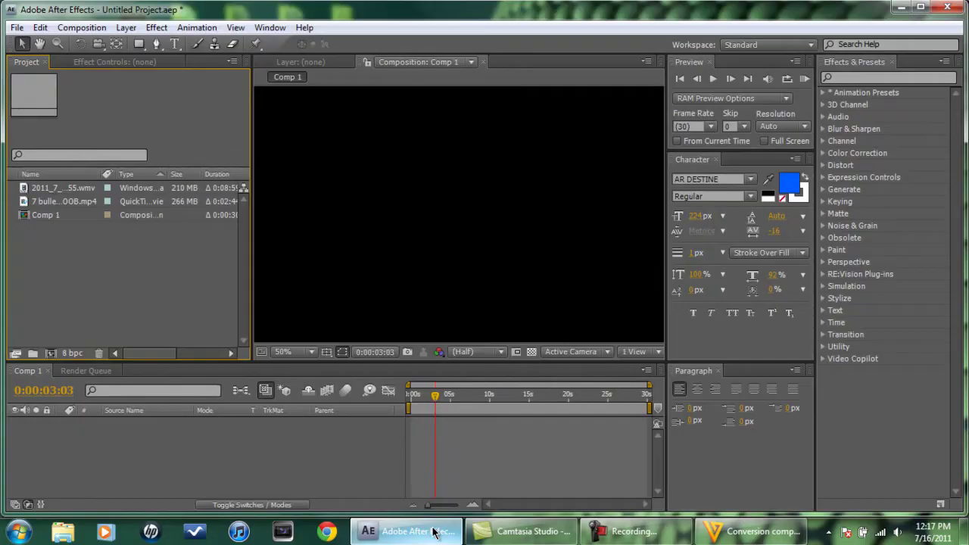
left_click_drag(96, 239, 74, 185)
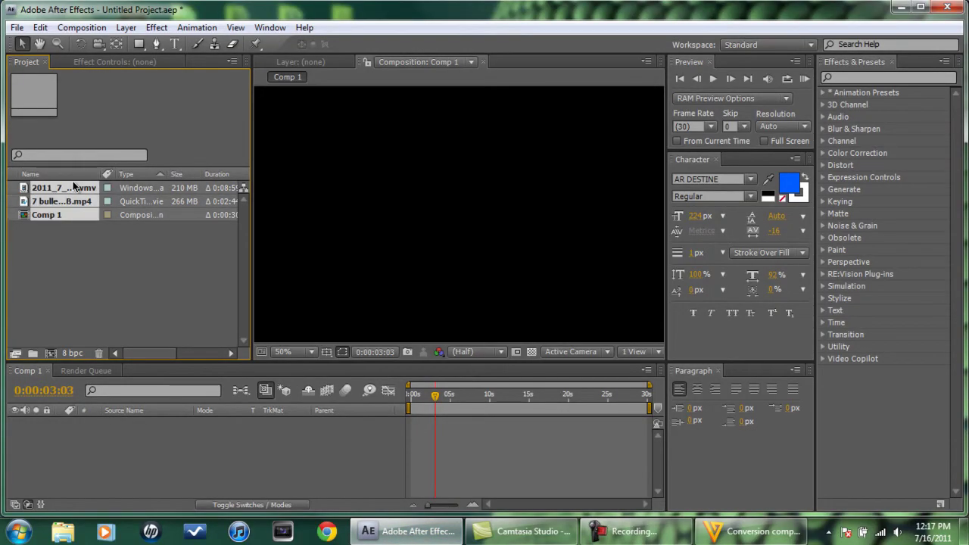
key("Delete")
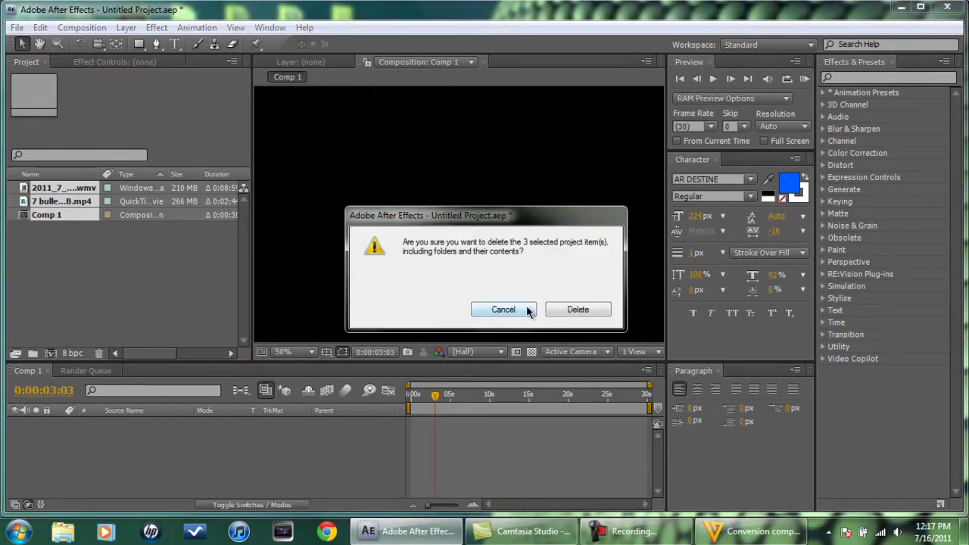
left_click(527, 310)
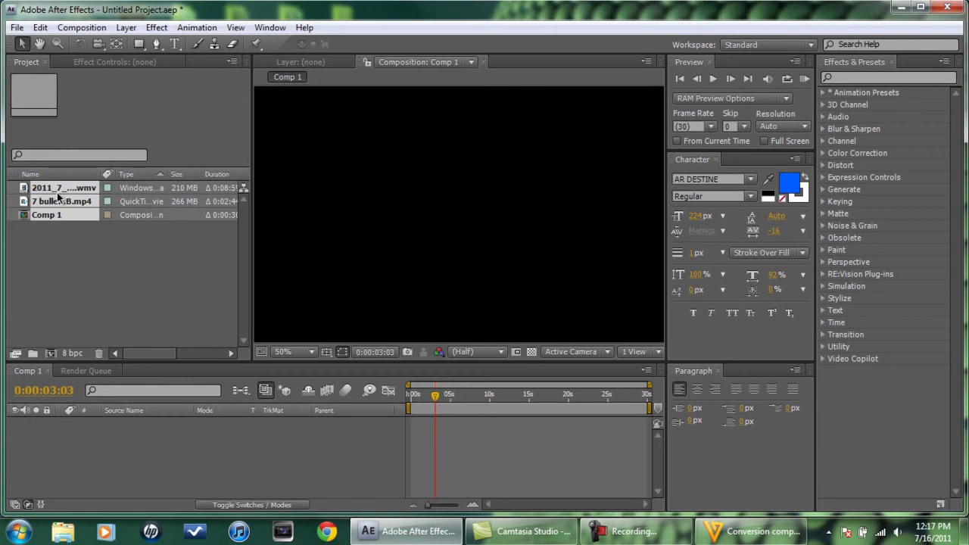
left_click_drag(58, 196, 65, 195)
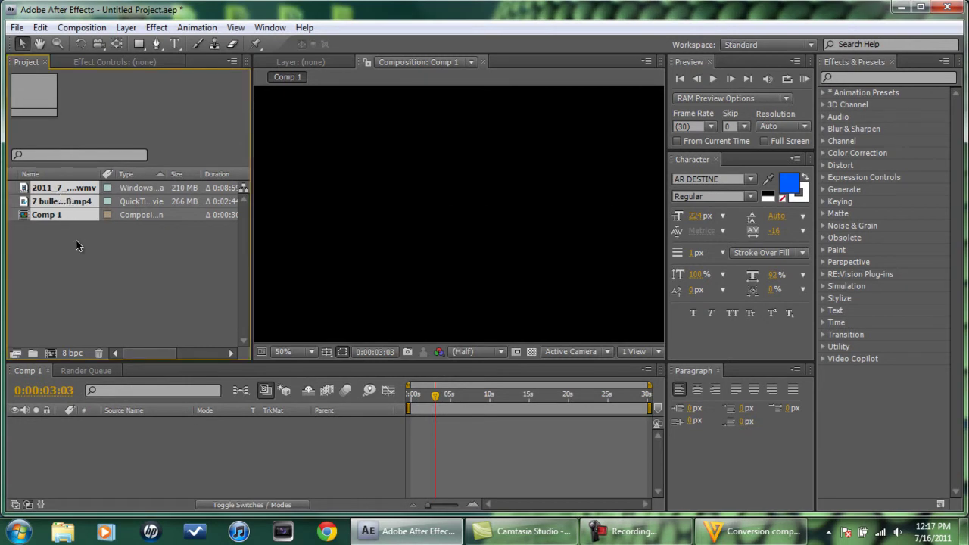
left_click(75, 240)
left_click(65, 202)
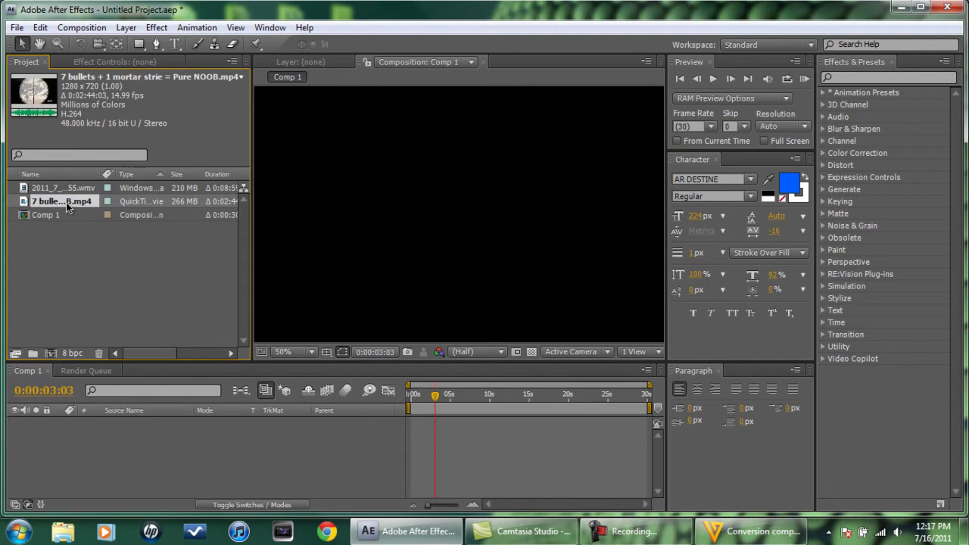
key("shift+Up")
key("Delete")
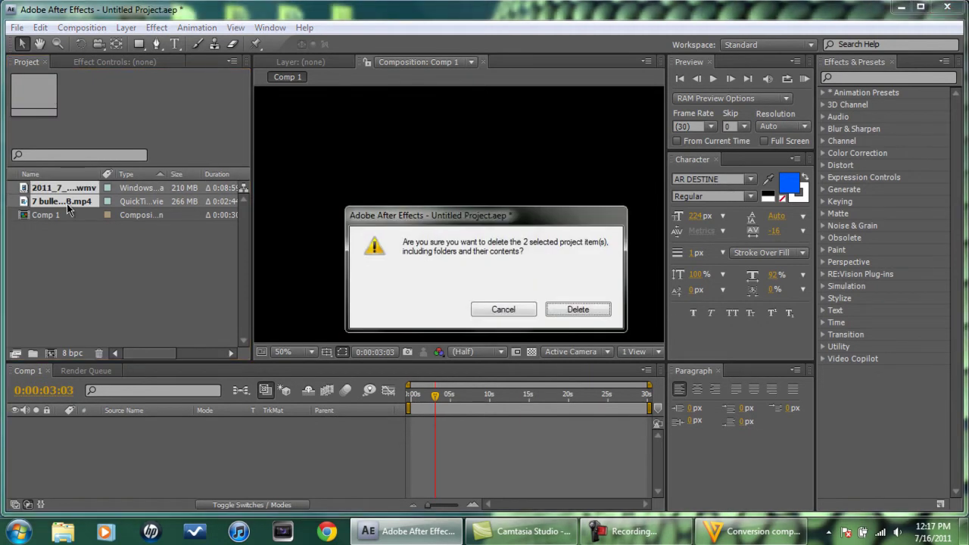
key("Return")
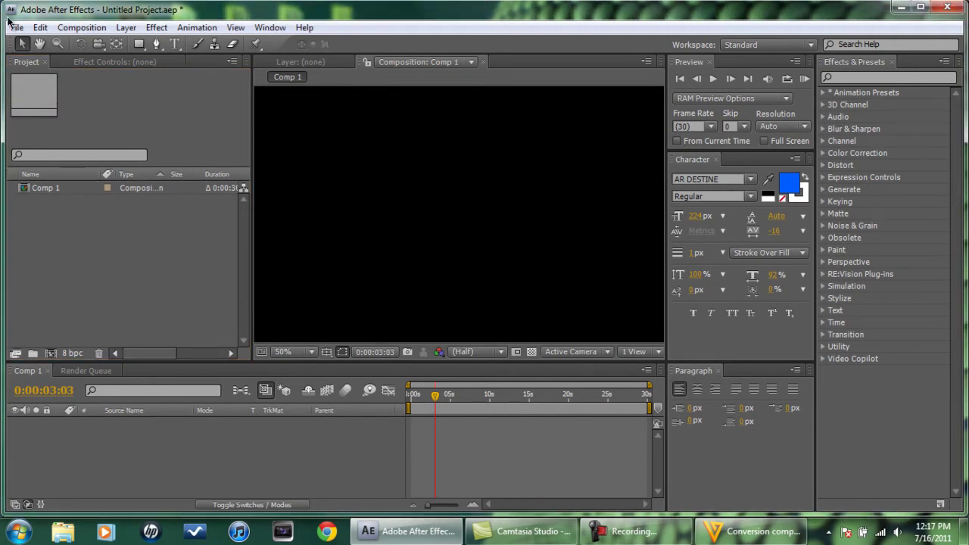
left_click(16, 28)
Import 2nd copy.wmv into the After Effects project.
mouse_move(200, 239)
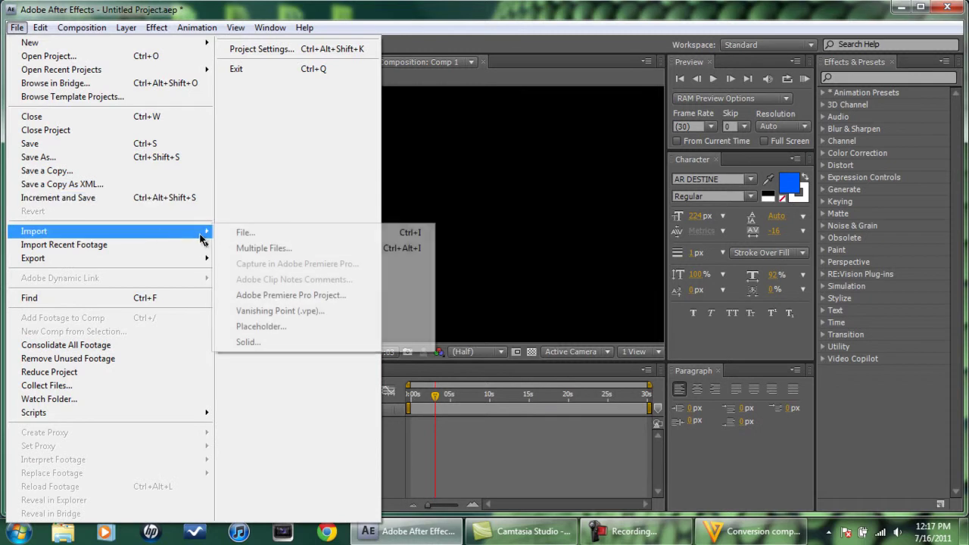
left_click(241, 233)
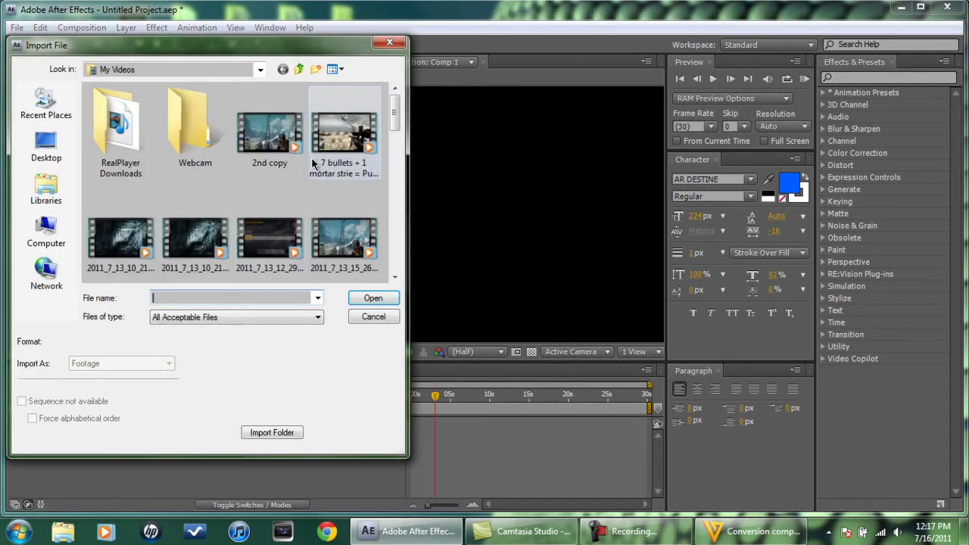
double_click(266, 142)
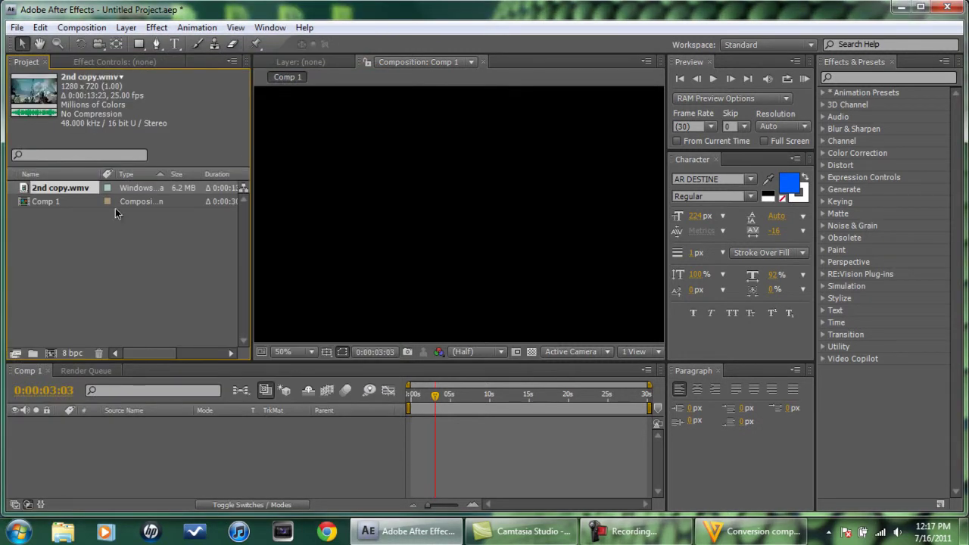
Add 2nd copy.wmv to Comp 1 as a layer and preview it from the start.
left_click_drag(72, 188, 82, 439)
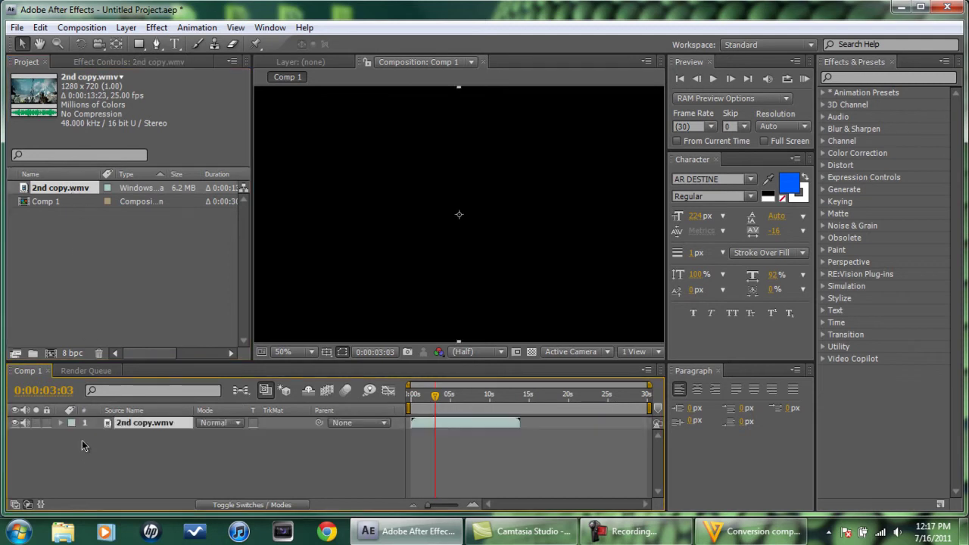
left_click(418, 395)
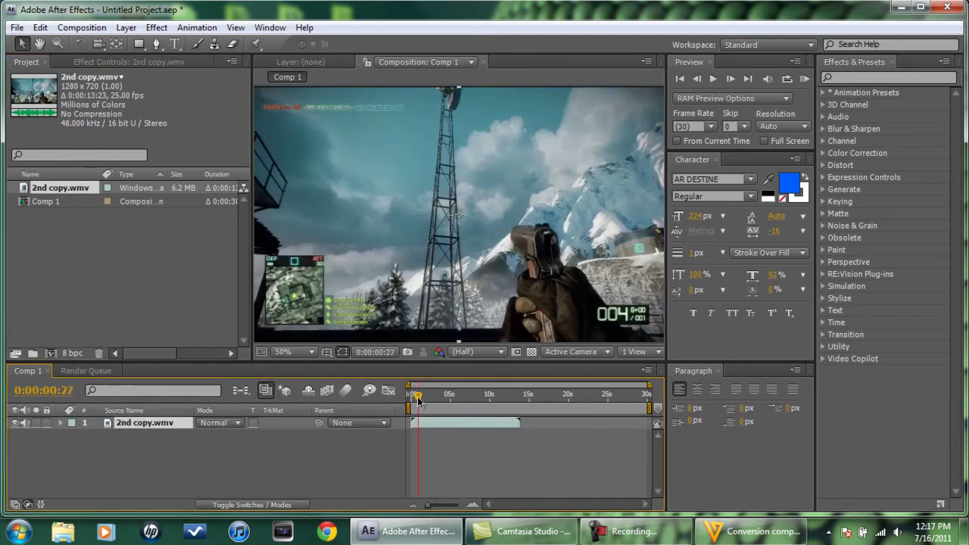
left_click(410, 407)
key("h")
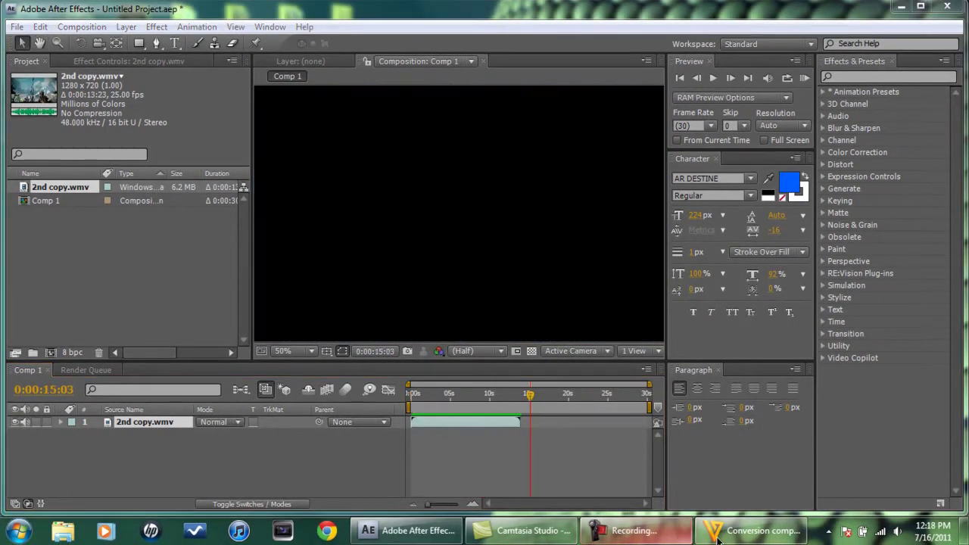
mouse_move(452, 534)
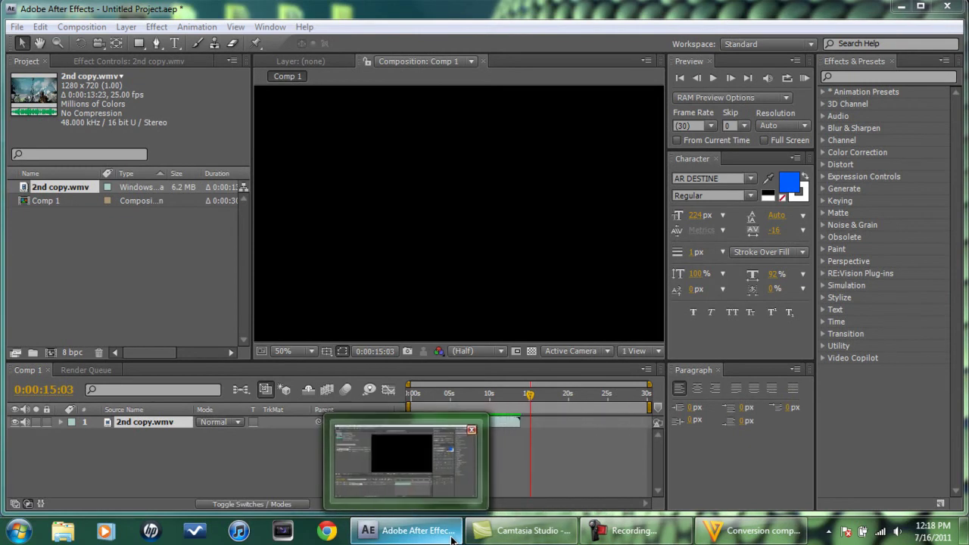